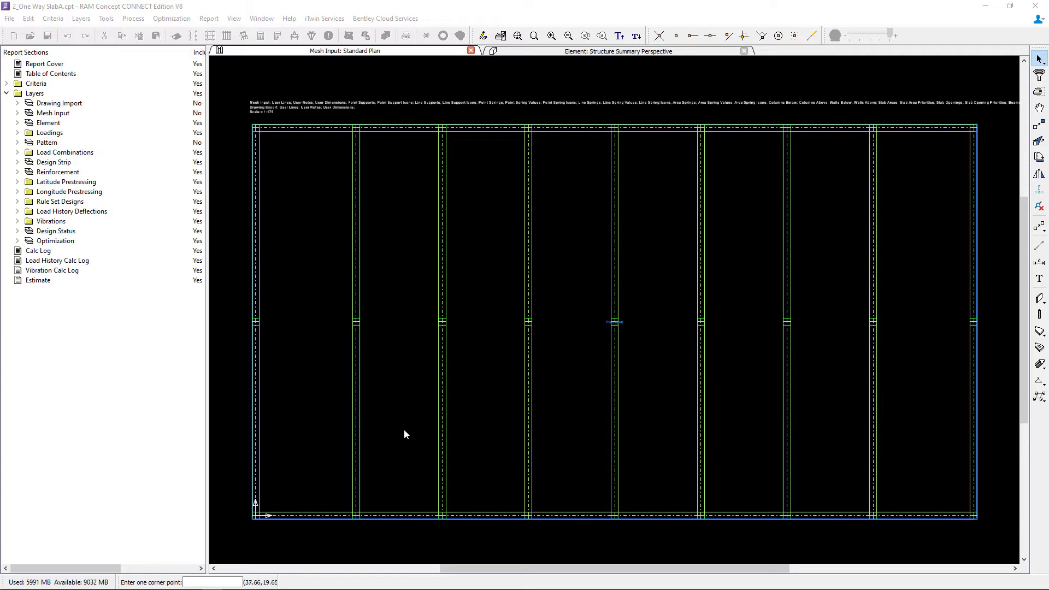
Step: View the structure summary perspective, and open the Latitude Design Spans Plan of the Design Strip layer
click(642, 51)
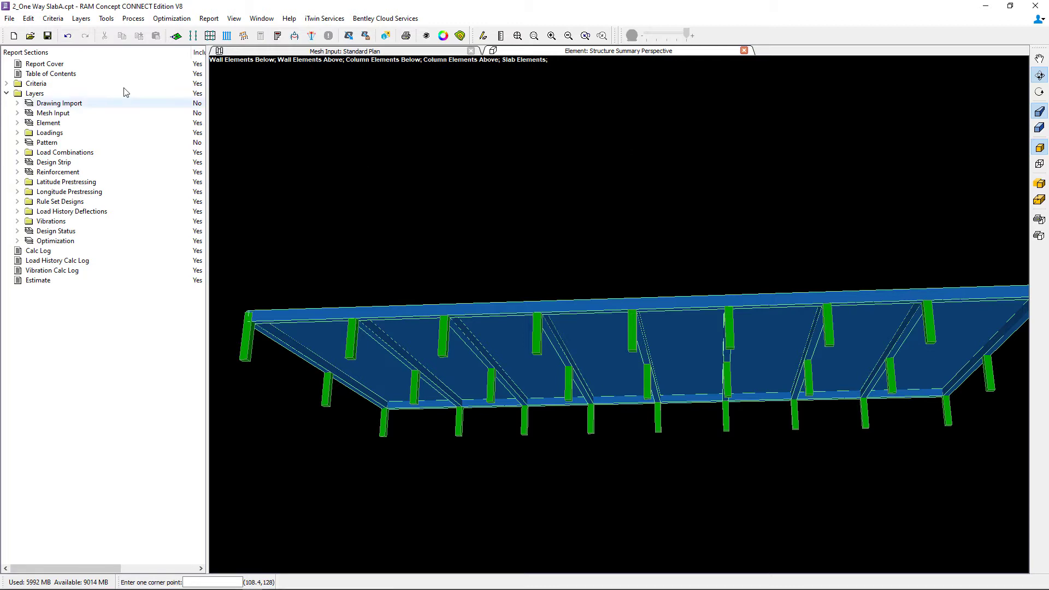
click(85, 24)
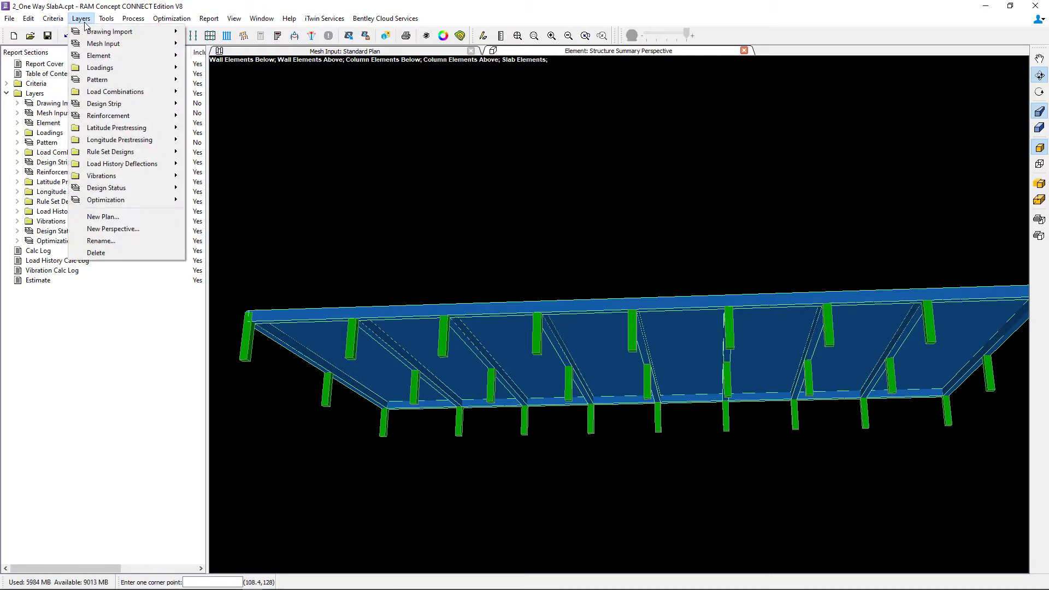
mouse_move(109, 103)
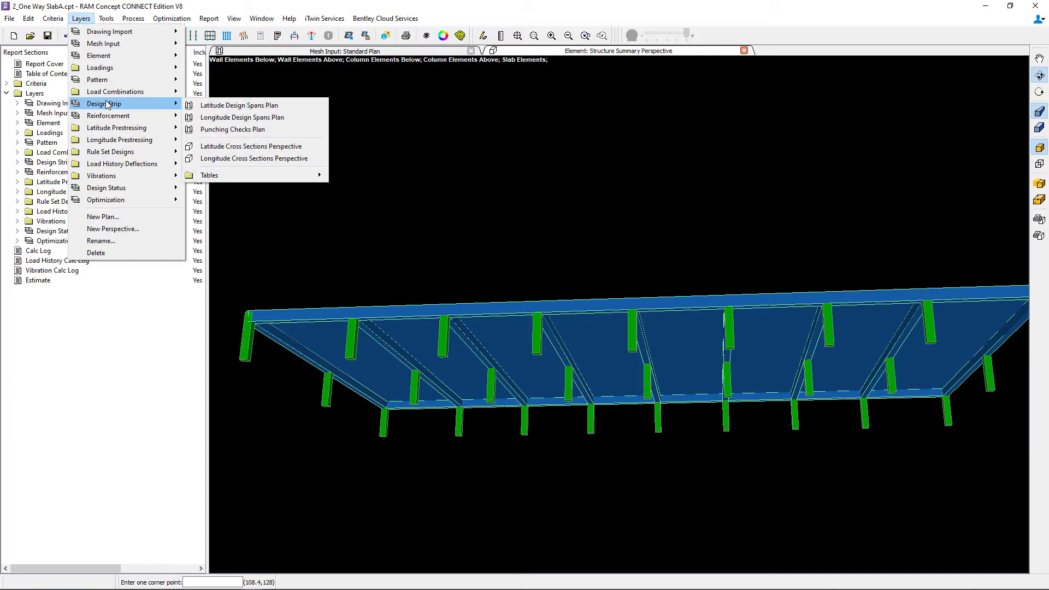
click(200, 106)
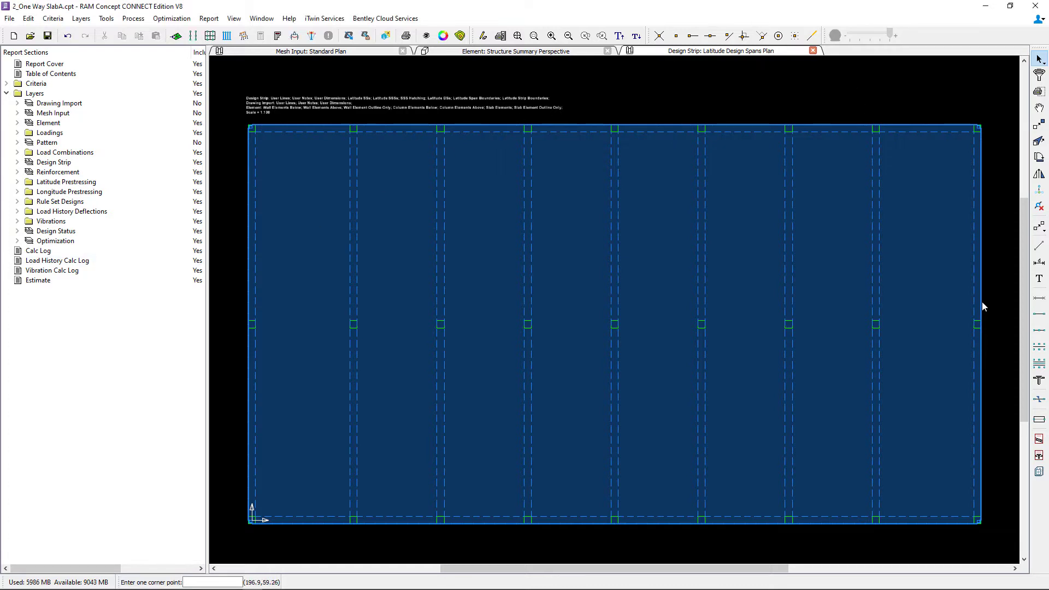
Step: In the default span properties, set the span set to Latitude and the column strip width calculation to Full Width
double_click(1039, 317)
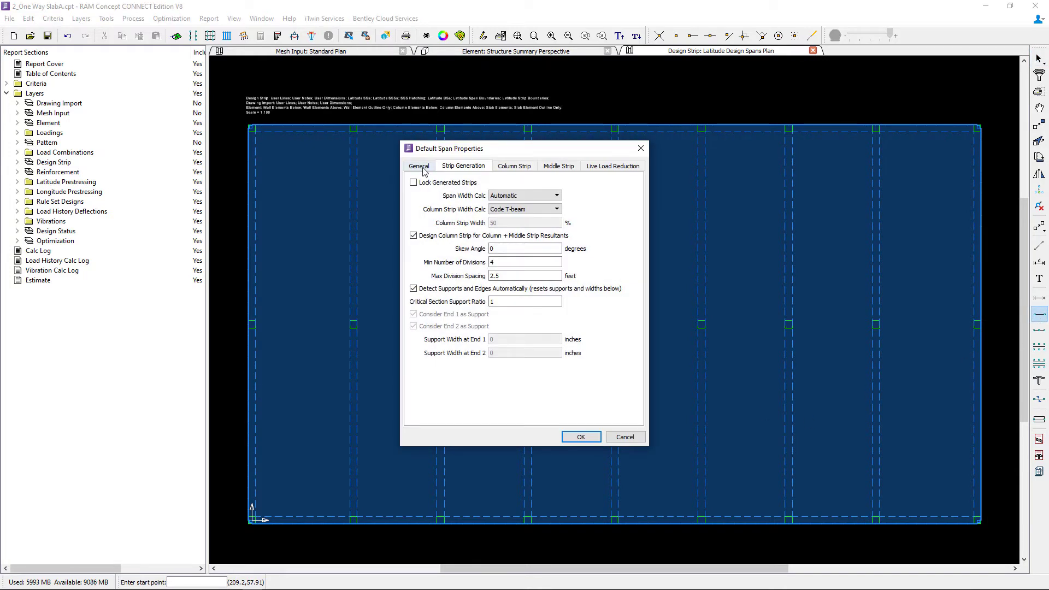
click(419, 166)
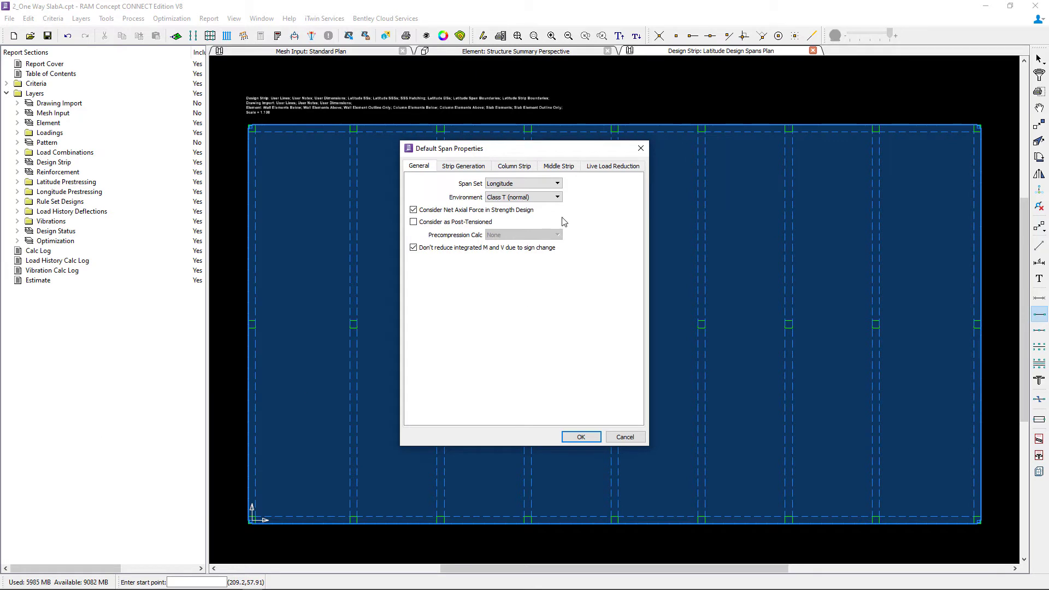
click(556, 184)
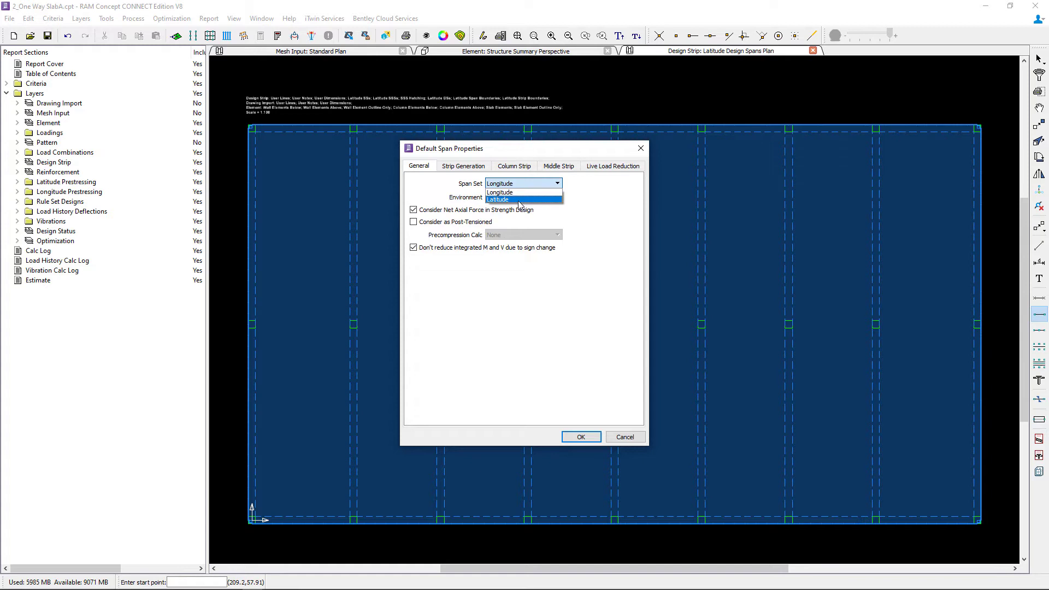
click(519, 201)
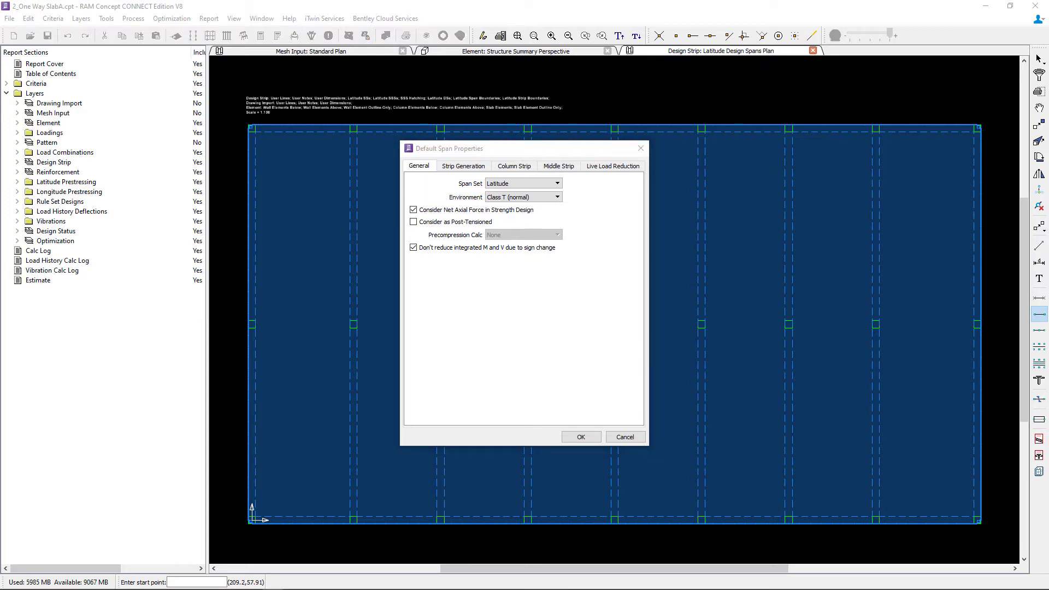
click(462, 166)
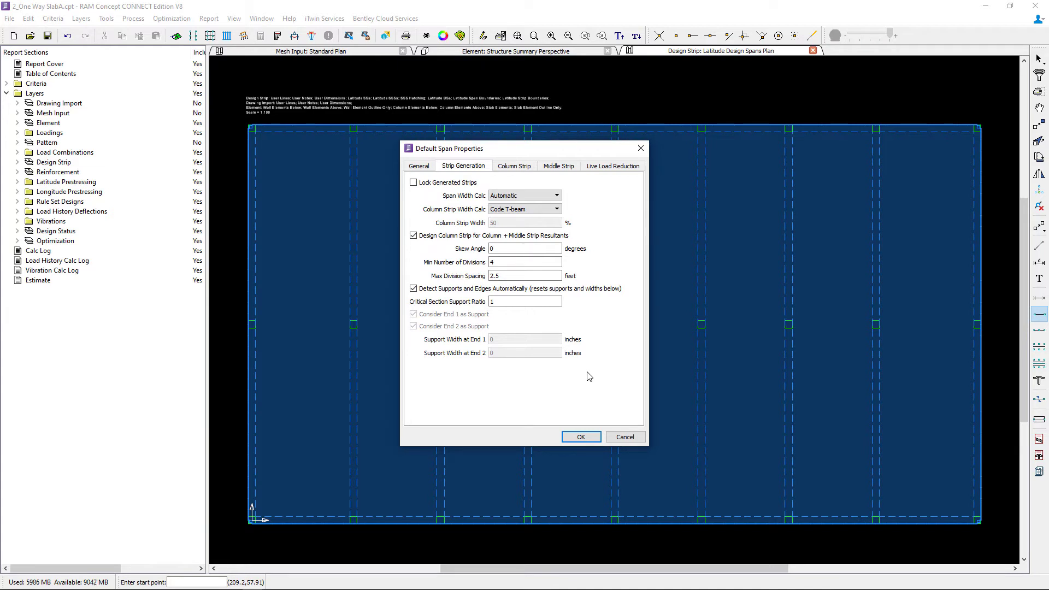
click(524, 209)
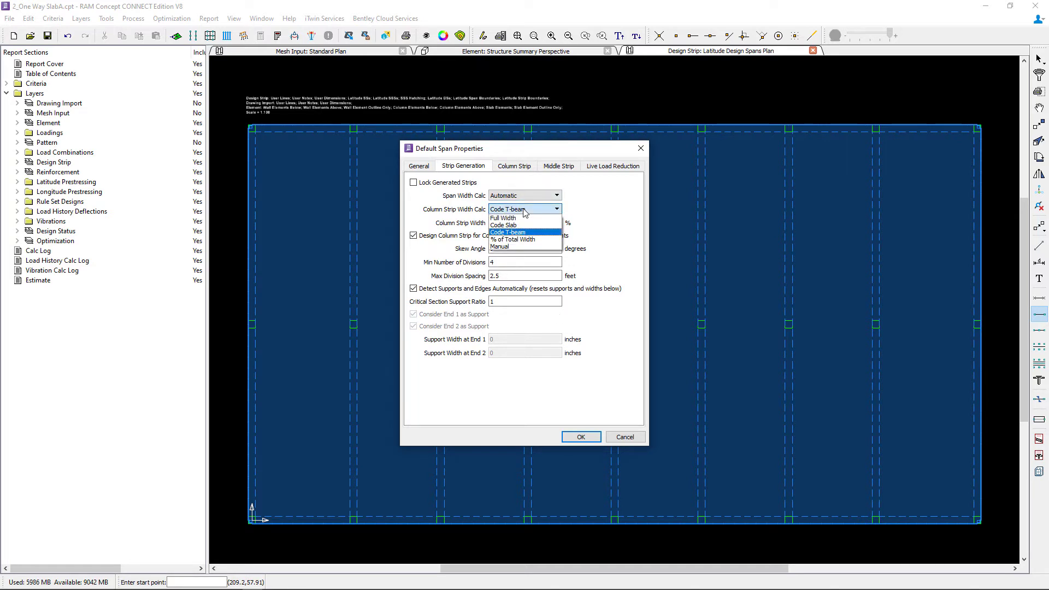
click(503, 218)
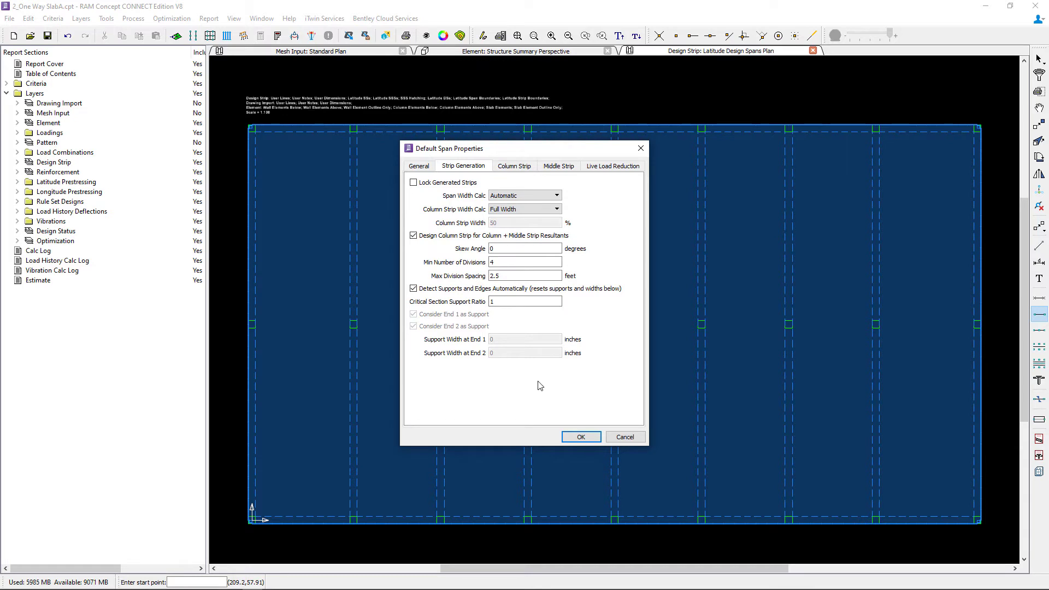
Step: Set the default column strip's cross section trimming to Slab Rectangle and its top and bottom bars to #5
click(511, 168)
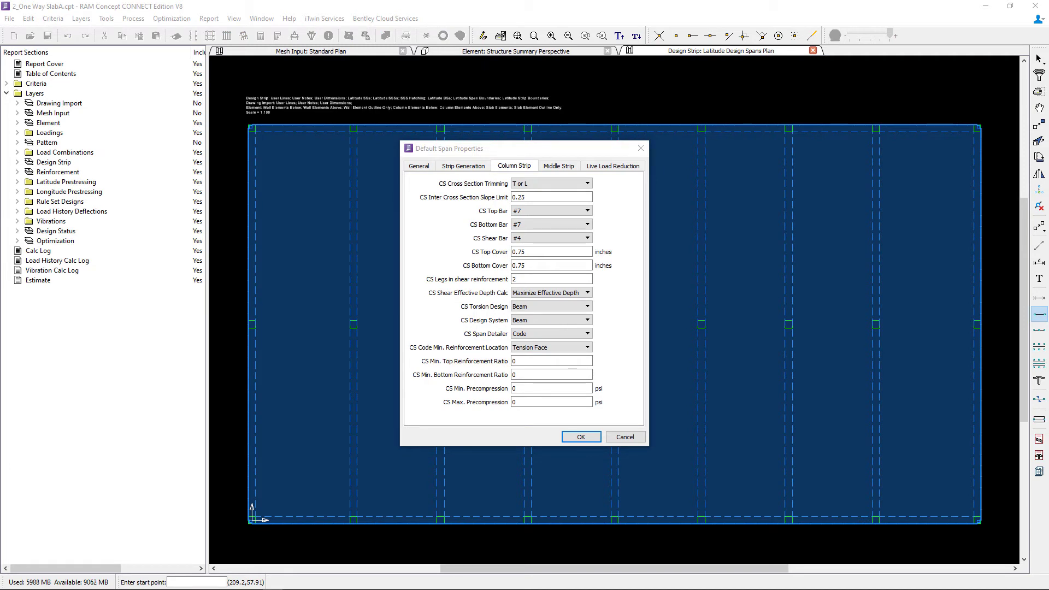
click(542, 185)
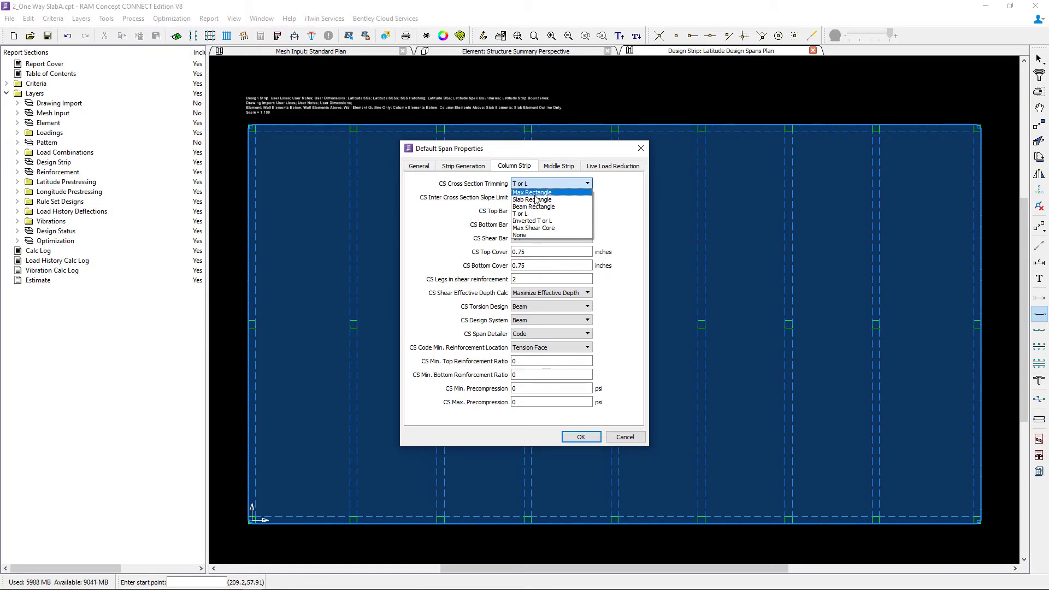
click(534, 200)
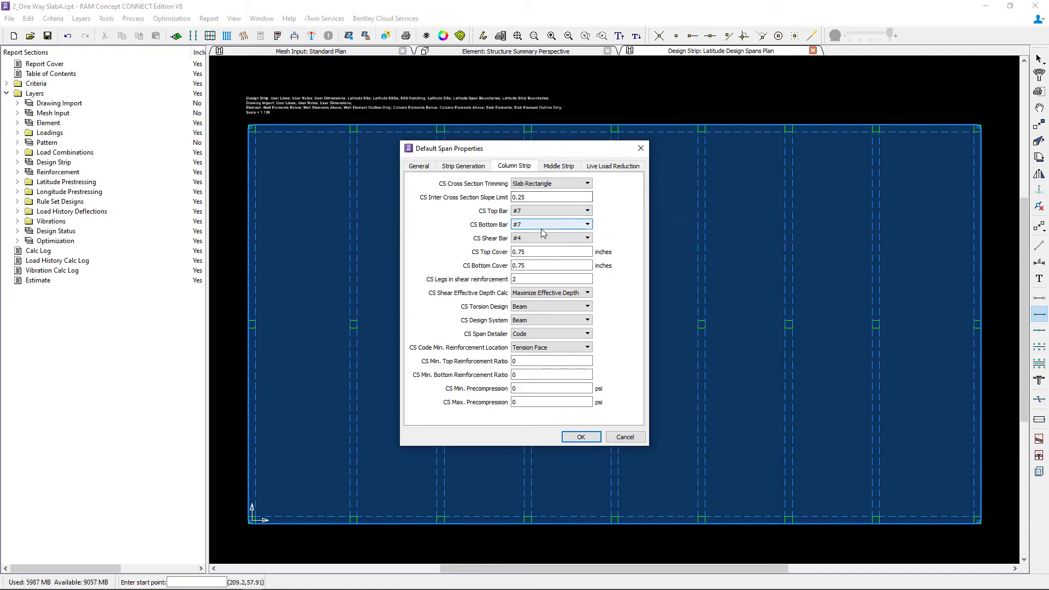
click(549, 211)
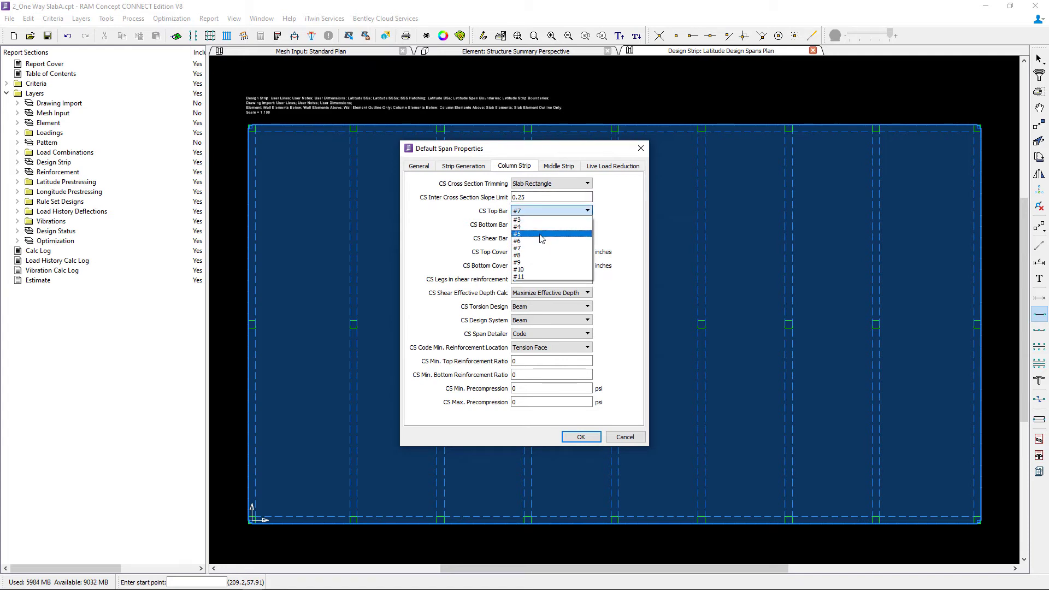
click(540, 239)
click(535, 224)
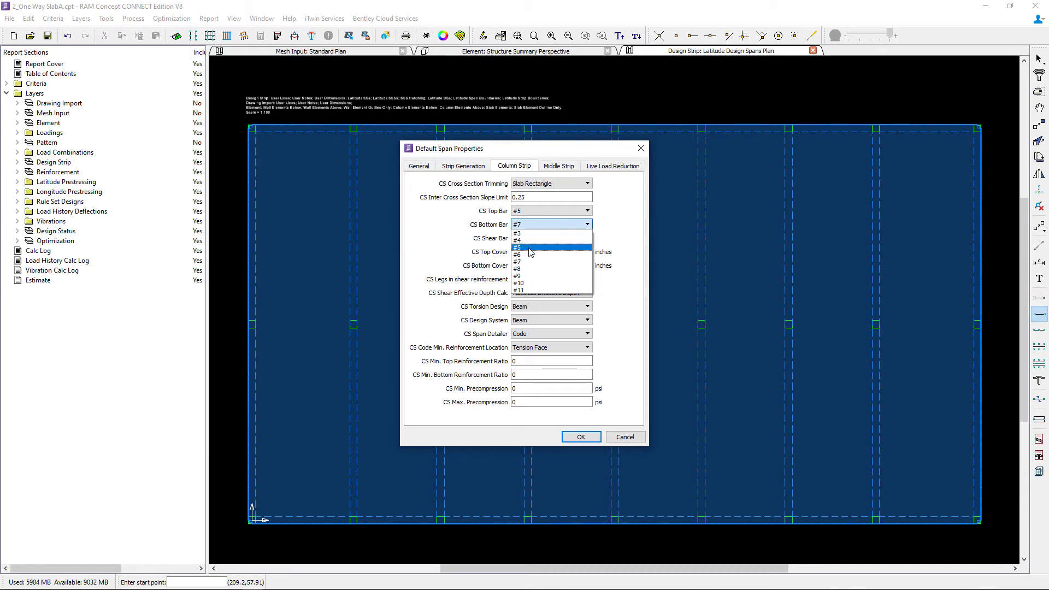
click(530, 248)
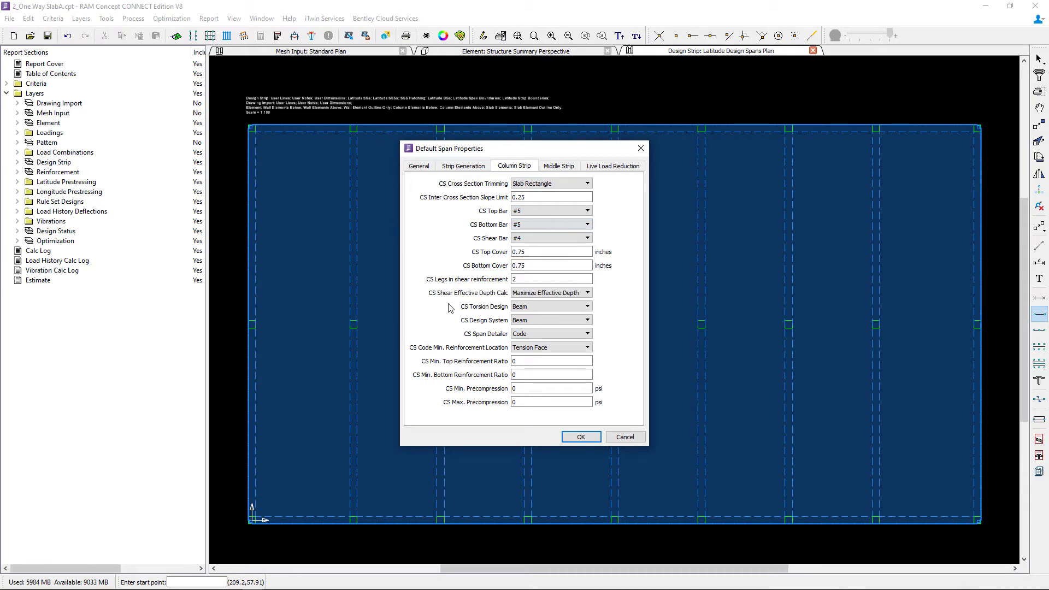
Step: Set the column strip's torsion design to None and design system to One-way Slab, review the other settings and accept the default span properties
click(522, 308)
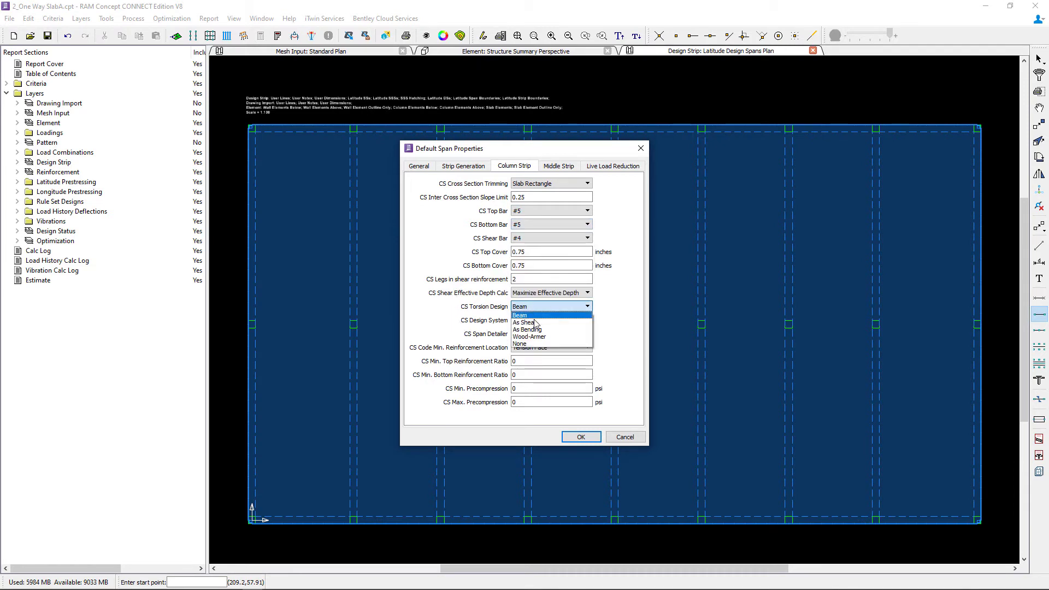
click(521, 343)
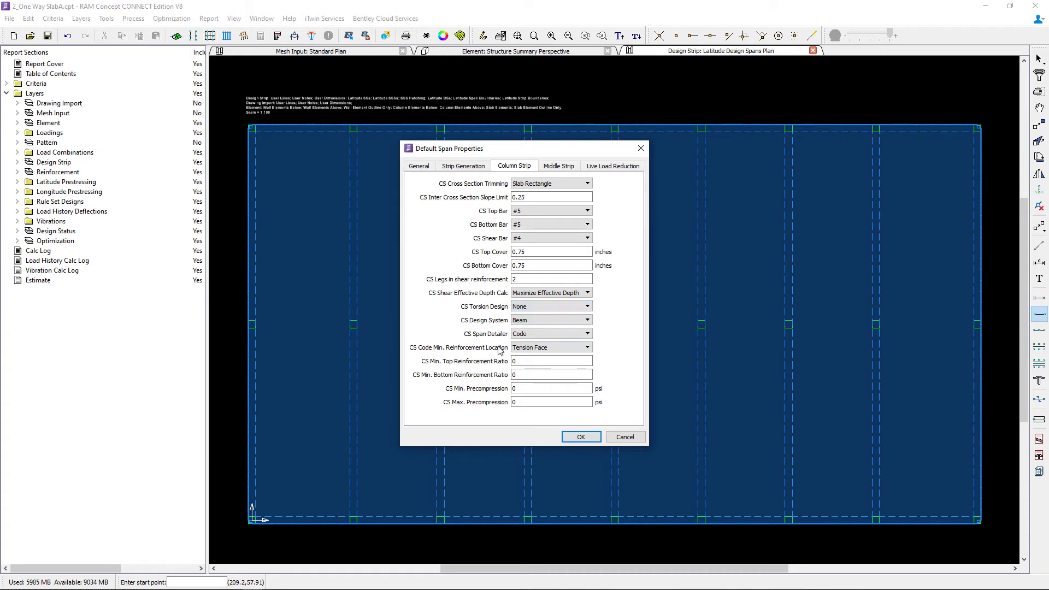
click(522, 321)
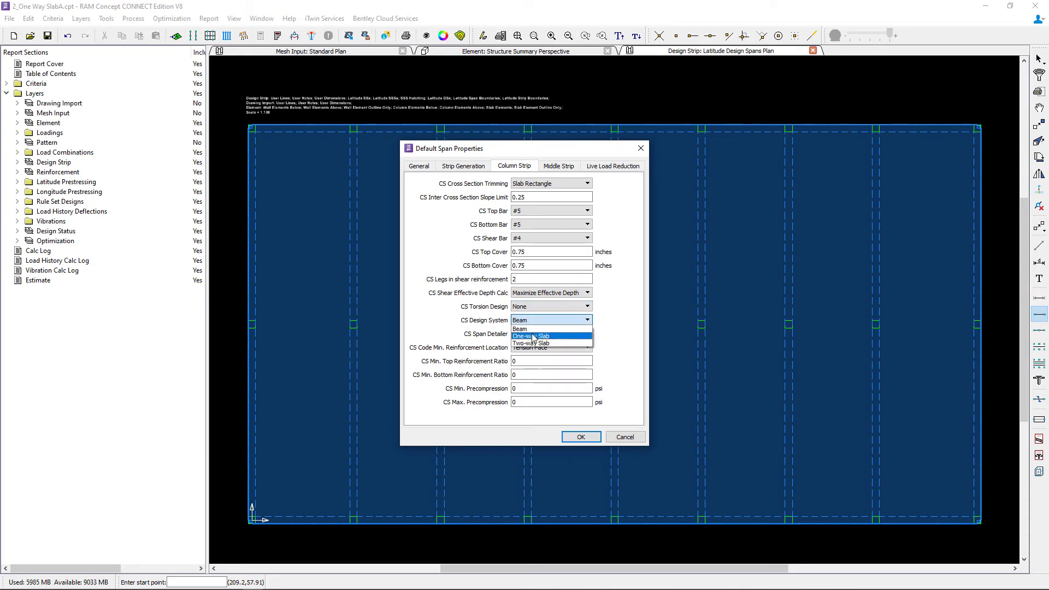
click(533, 337)
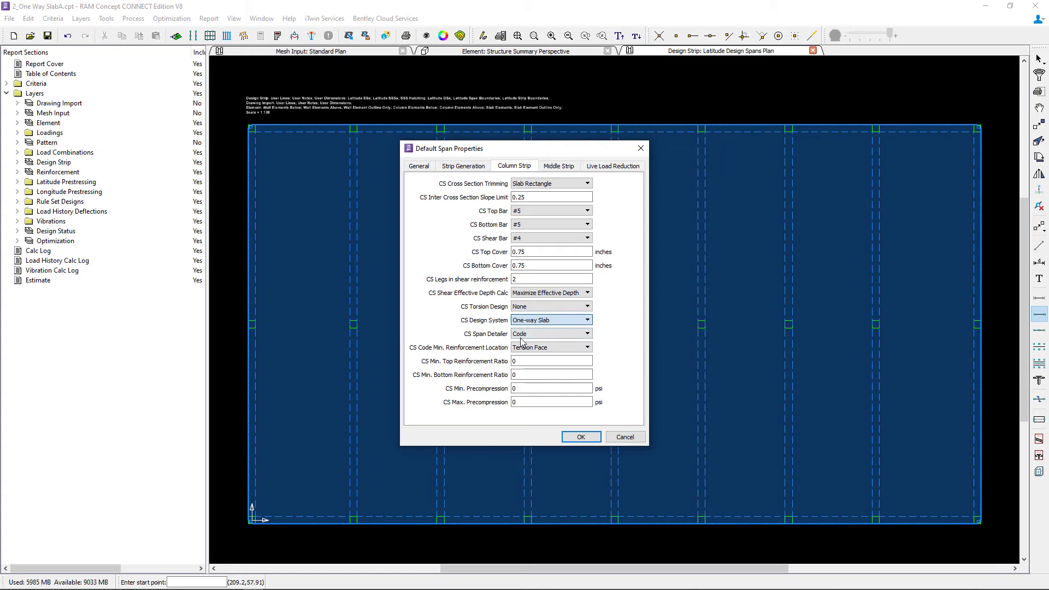
key(Return)
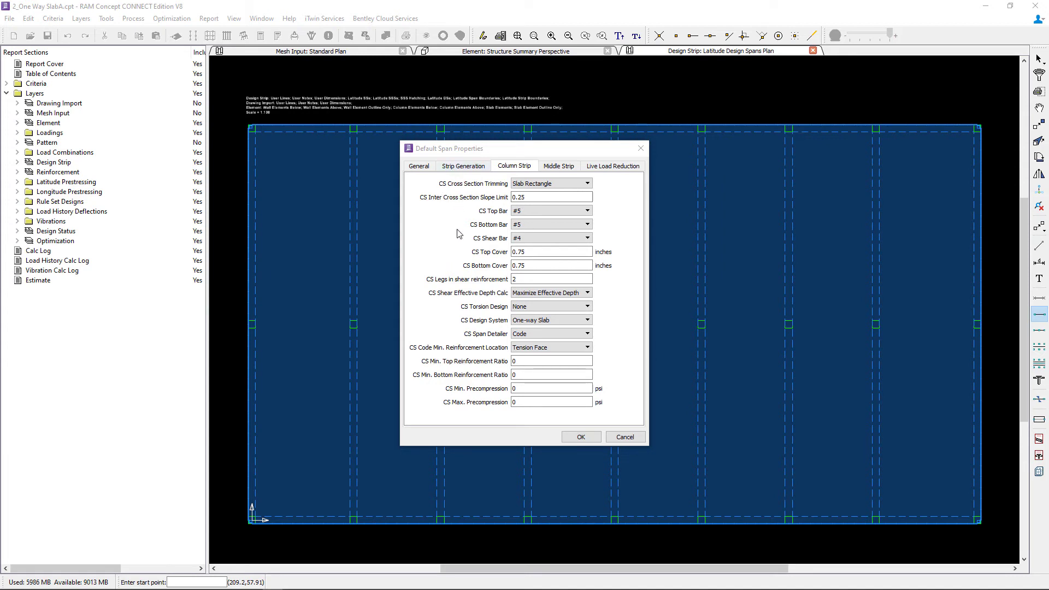
click(463, 165)
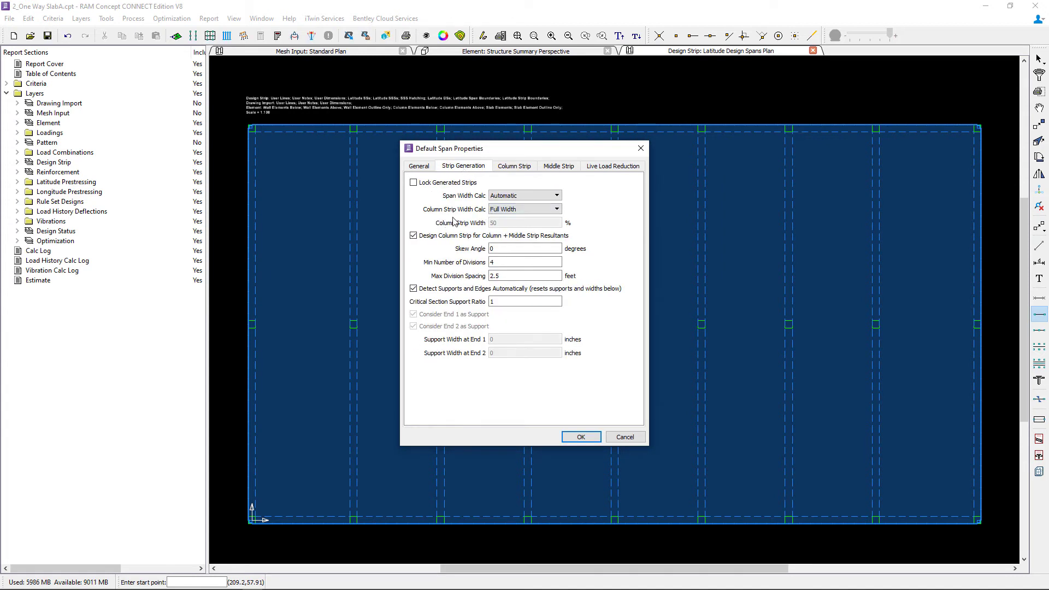
click(501, 167)
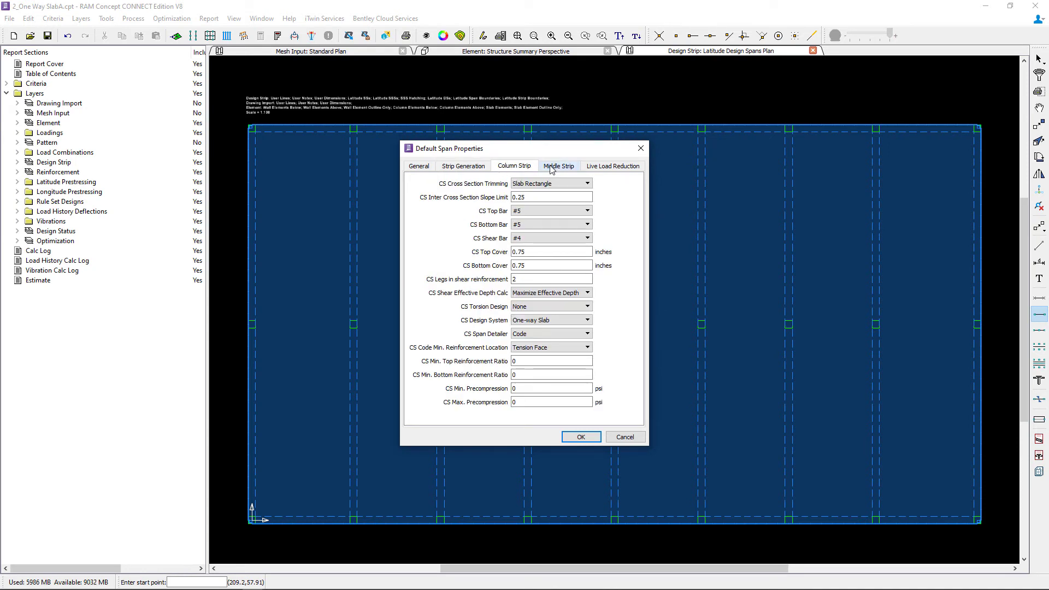
click(602, 171)
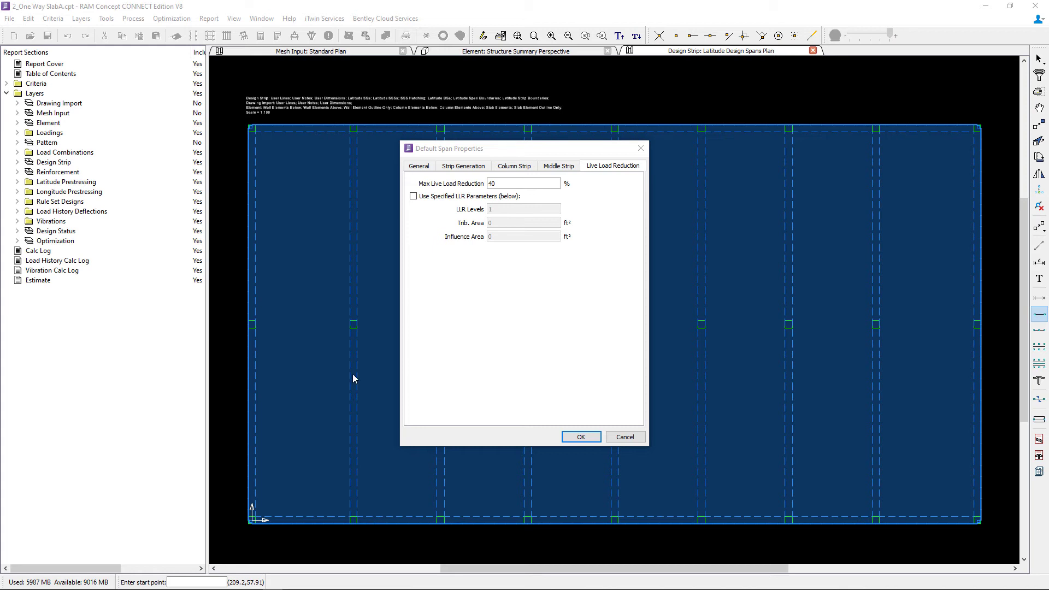
click(581, 437)
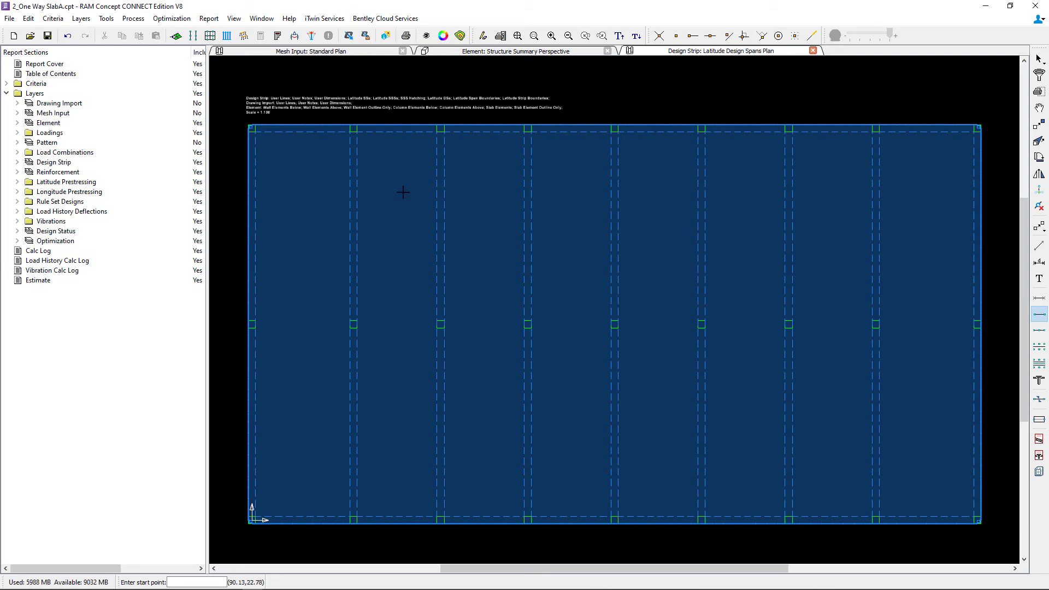
Step: Generate latitude spans with x-axis orientation across the slab and save the file
click(192, 38)
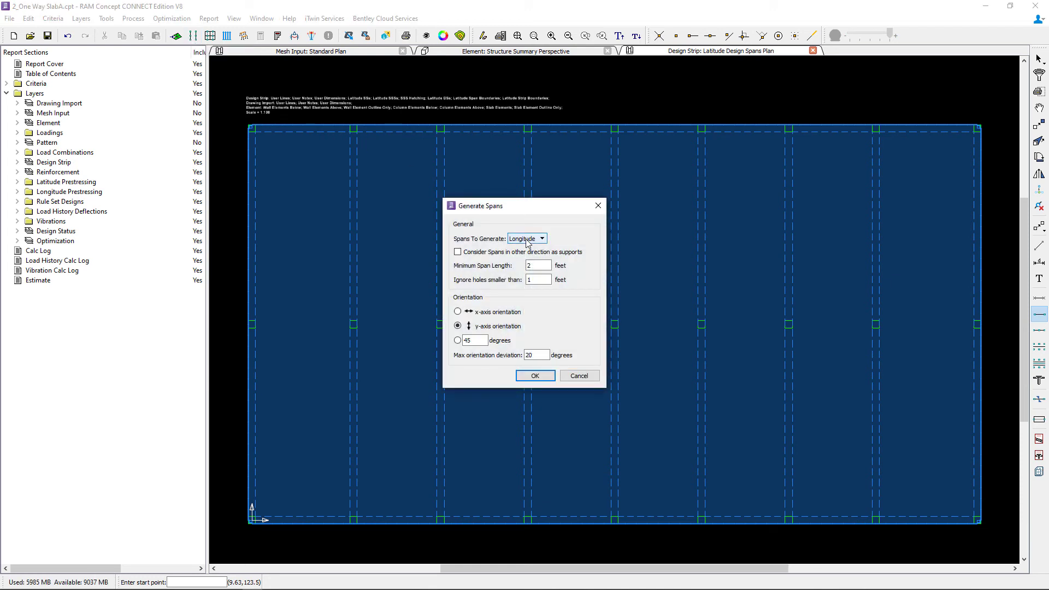
click(527, 239)
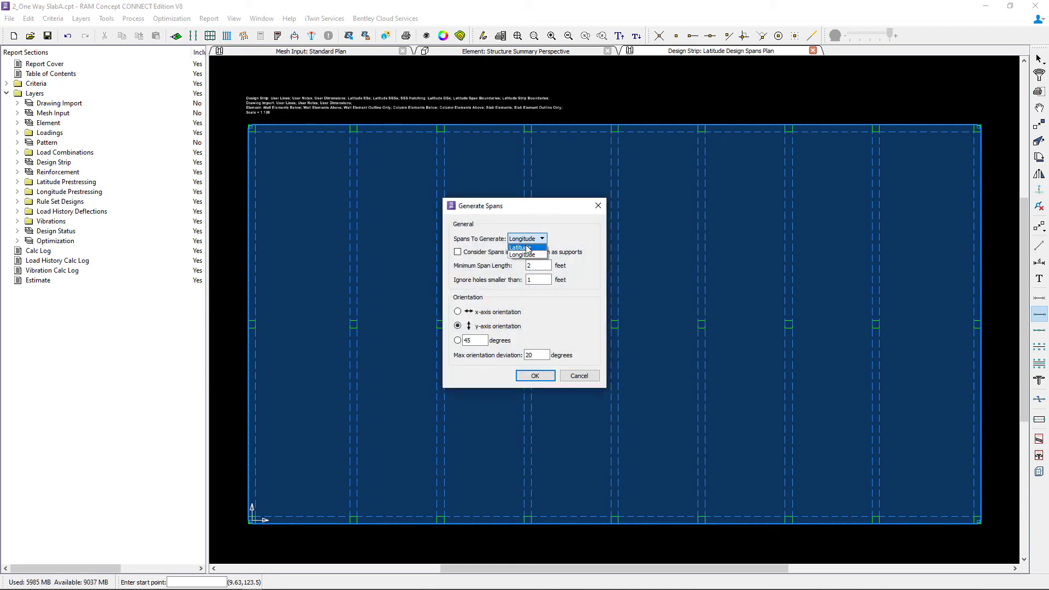
click(527, 248)
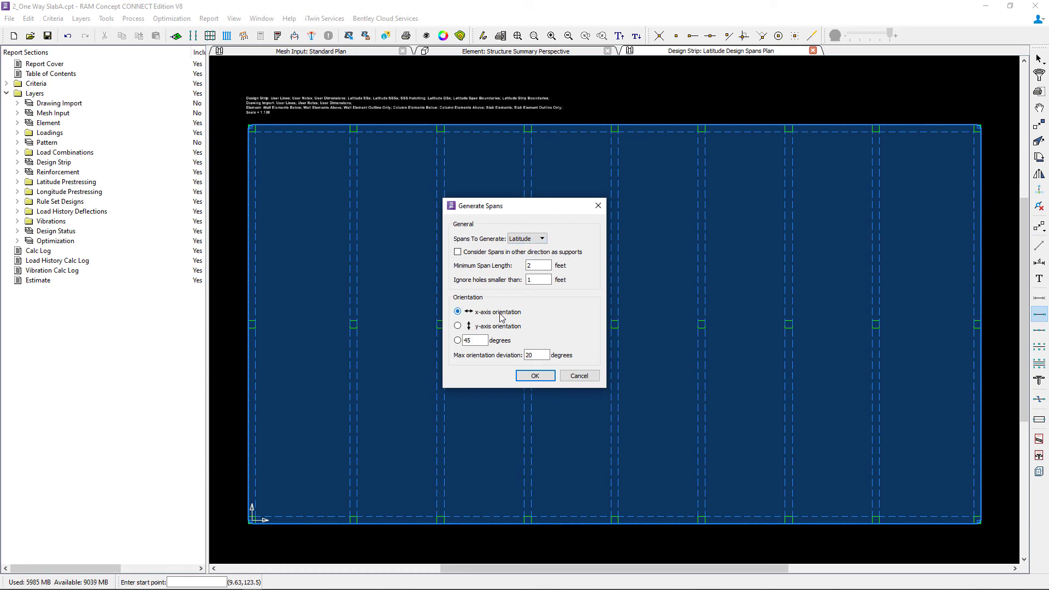
click(532, 377)
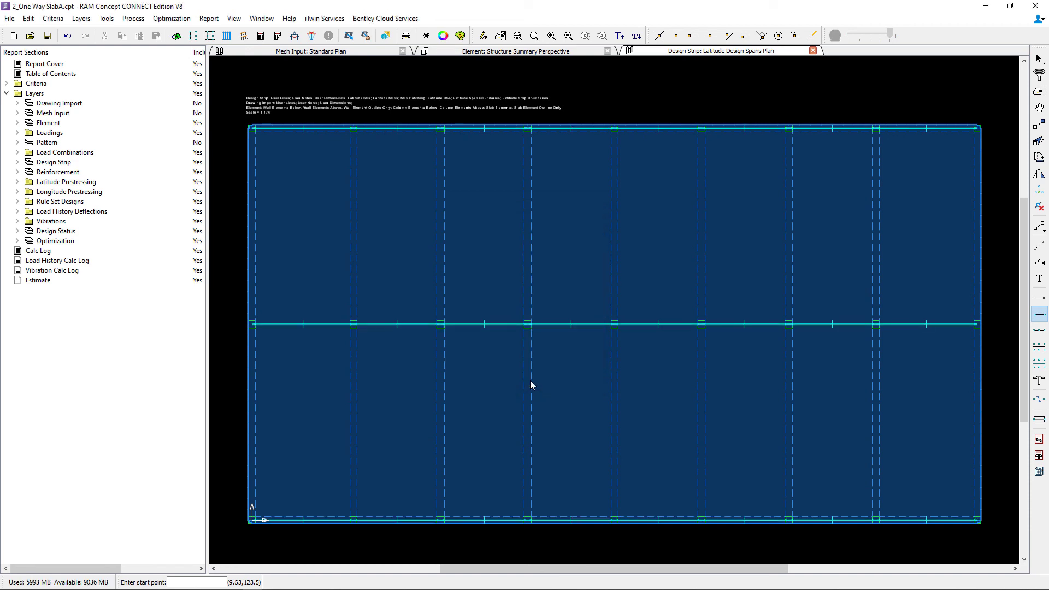
click(48, 36)
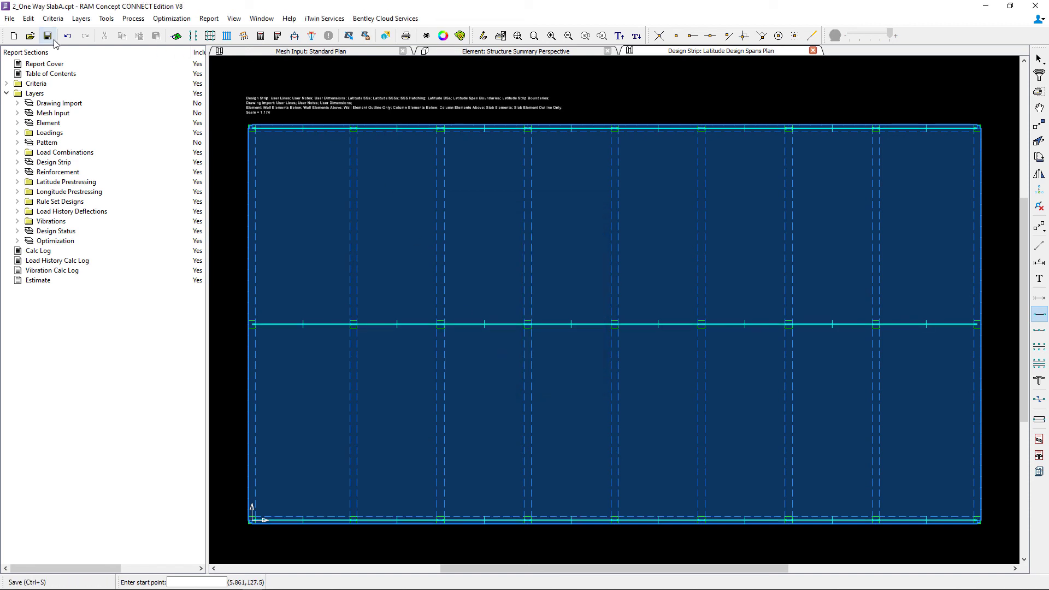